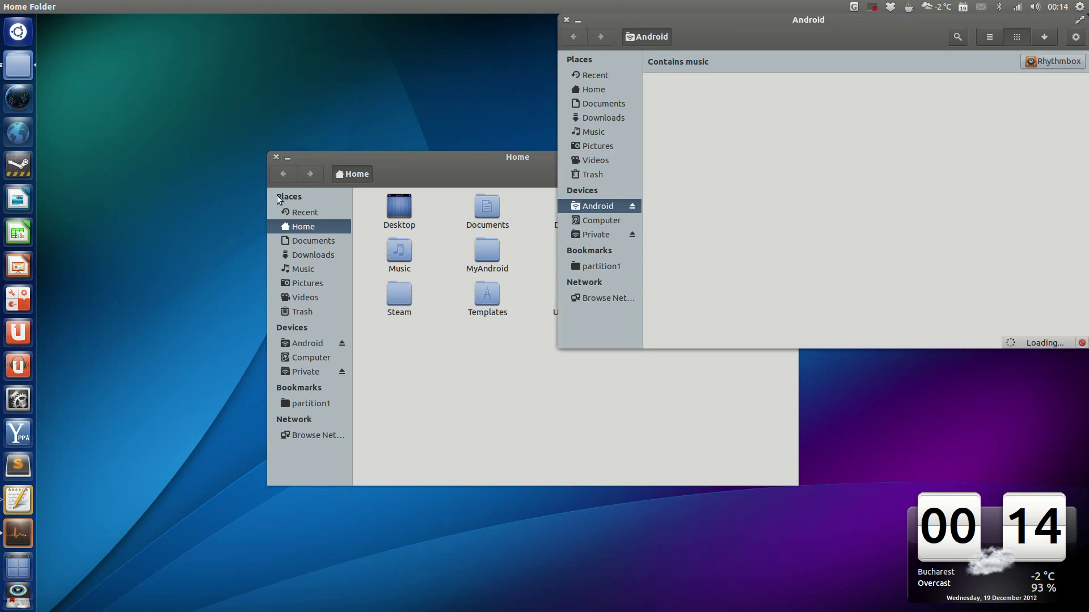
- Try to display the contents of the Android device in the file manager and dismiss the error message
{"action": "left_click_drag", "start_coordinate": [841, 23], "coordinate": [569, 131]}
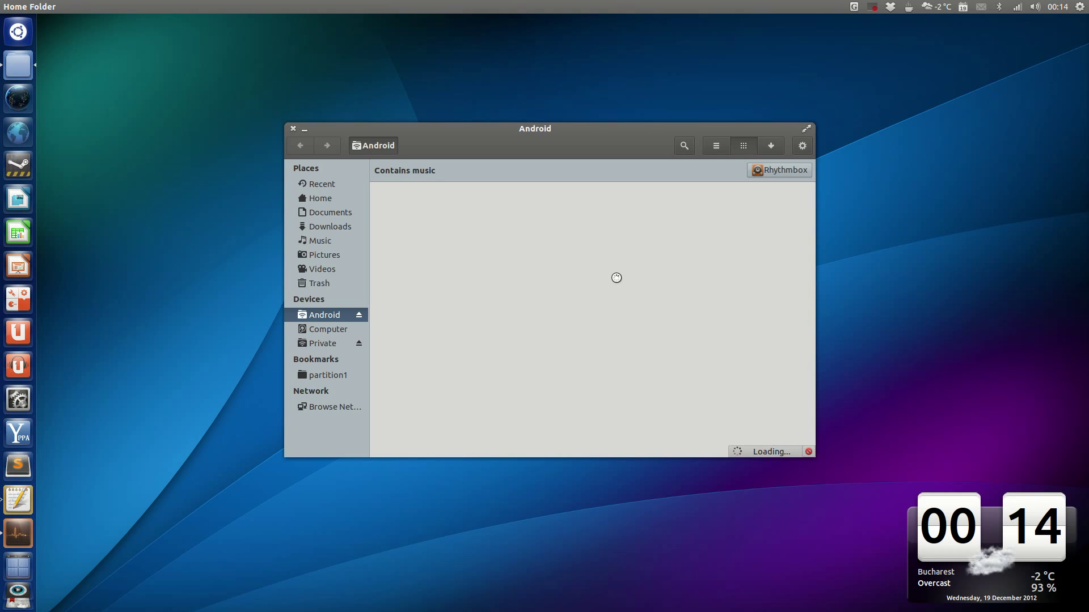
{"action": "triple_click", "coordinate": [615, 303]}
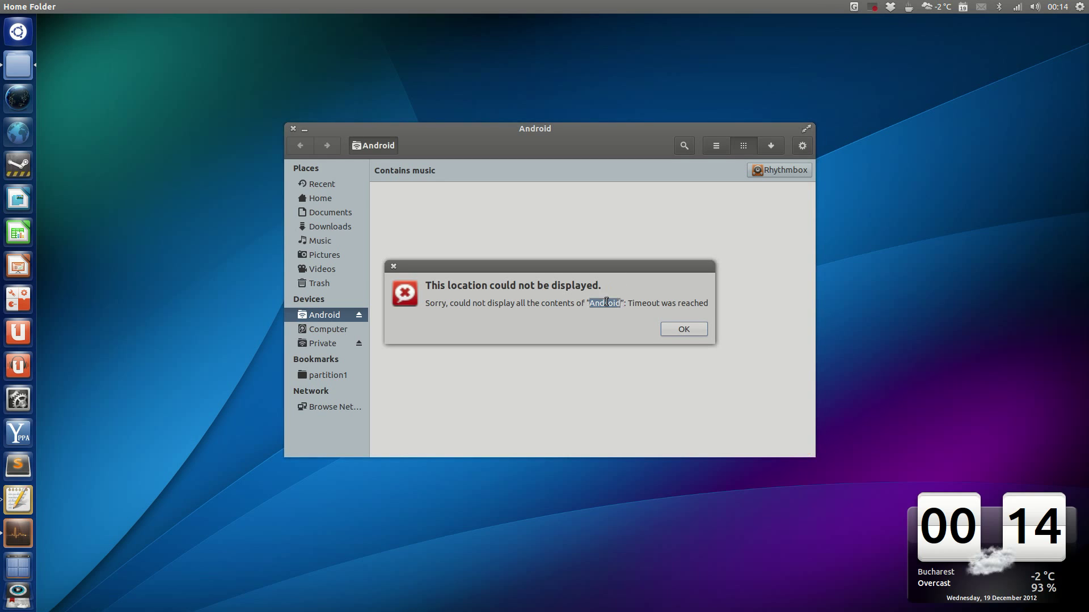
{"action": "left_click", "coordinate": [691, 329]}
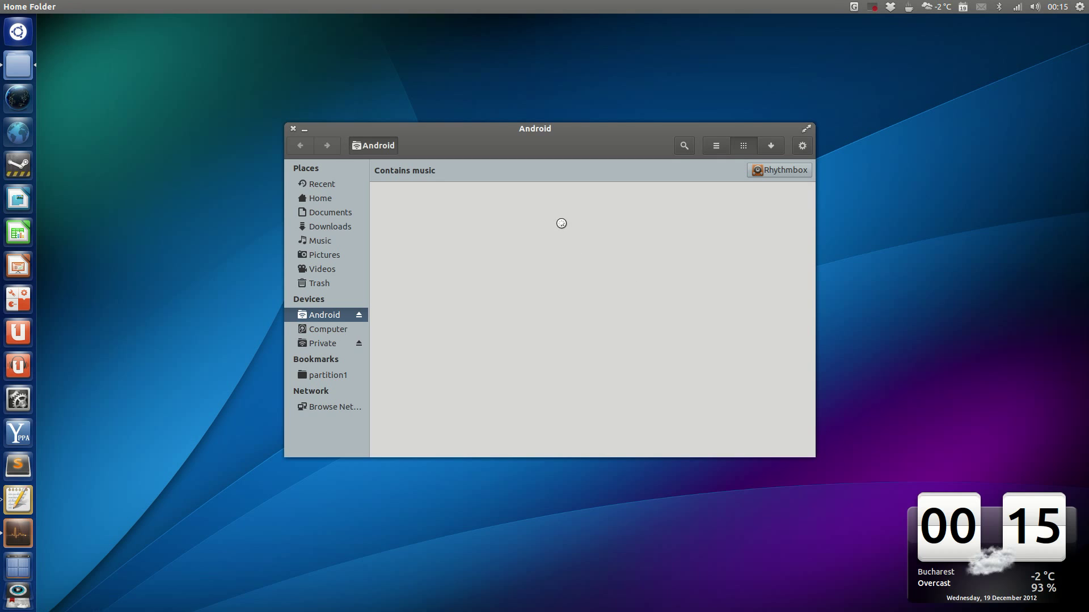
- Switch to the Home folder, try to unmount and reopen the Android device, and dismiss the error messages
{"action": "left_click", "coordinate": [344, 198]}
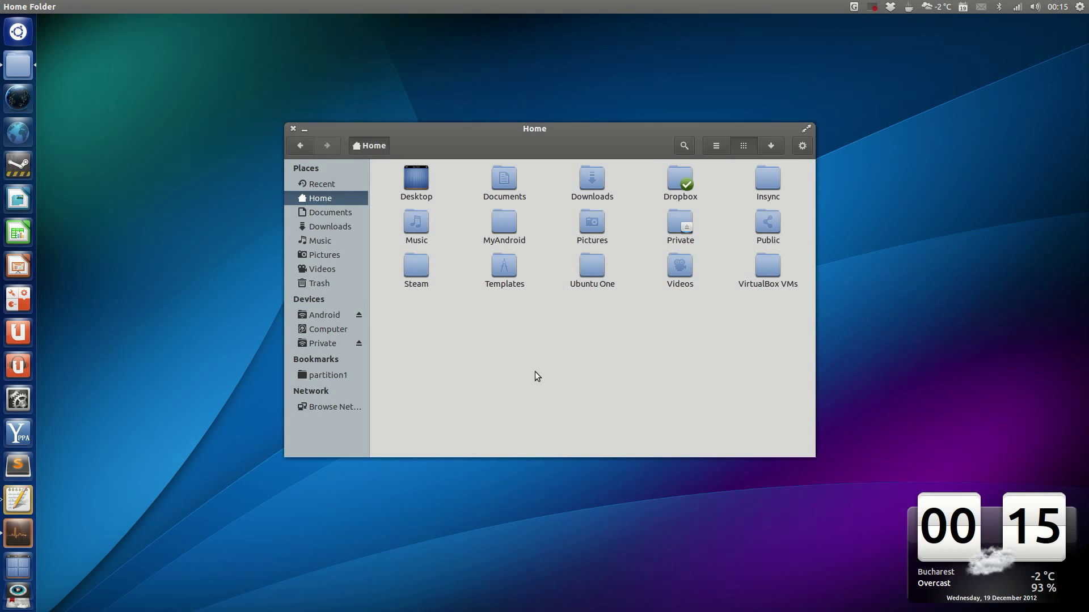
{"action": "left_click", "coordinate": [316, 318]}
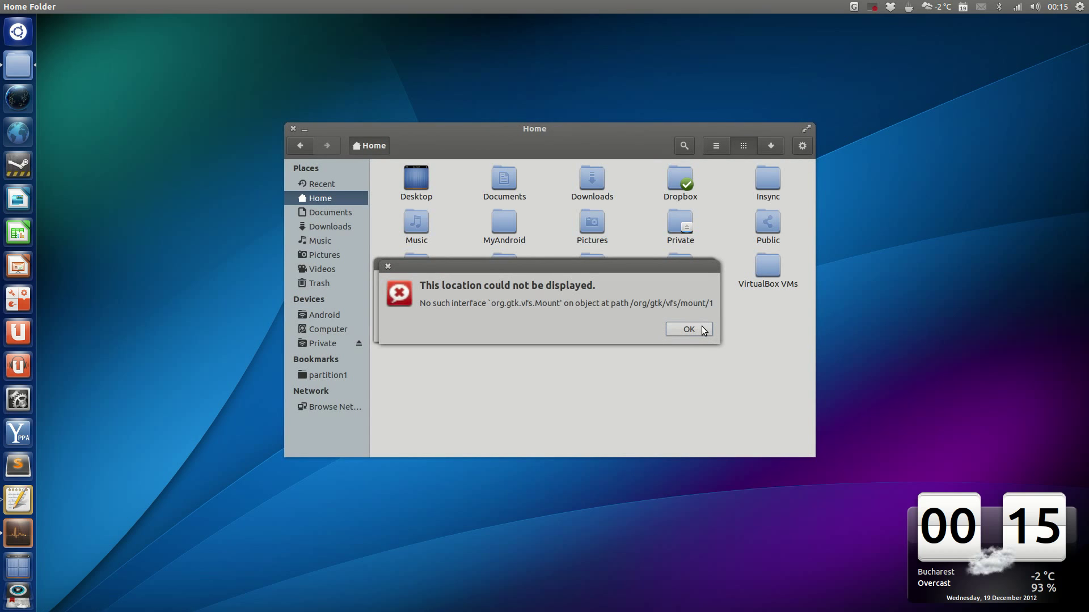
{"action": "left_click", "coordinate": [701, 330]}
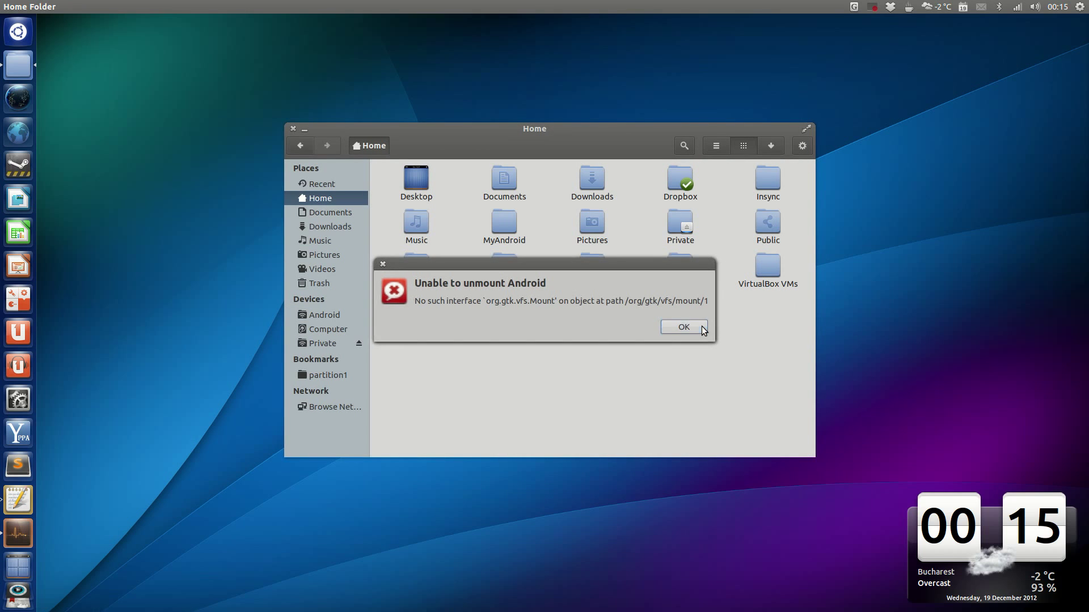
{"action": "left_click", "coordinate": [702, 330]}
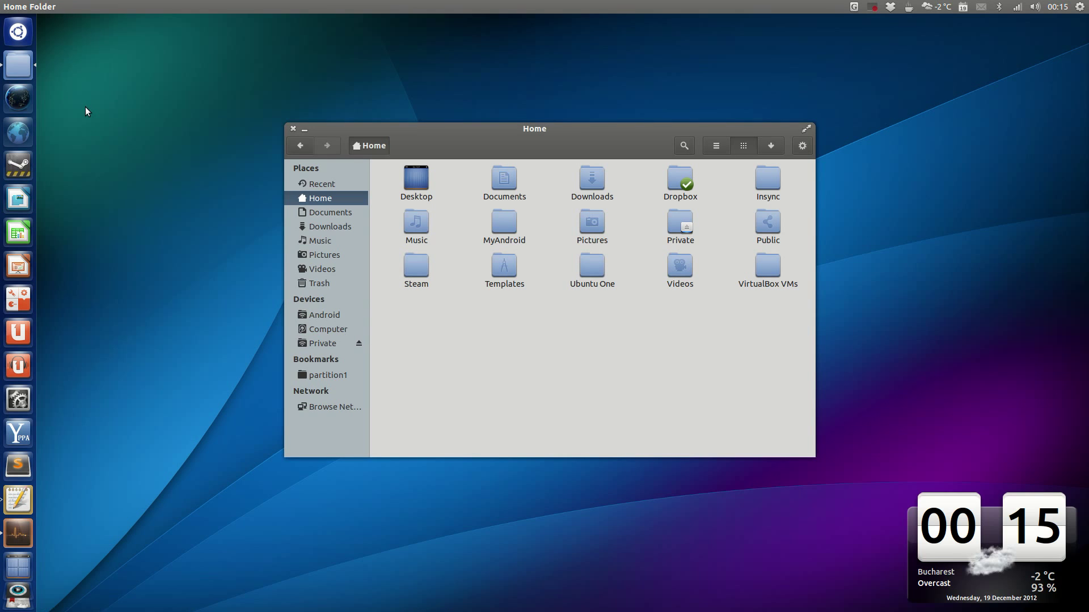
- Find the Mount Android Device application and pin it to the launcher above the globe icon
{"action": "left_click", "coordinate": [20, 35]}
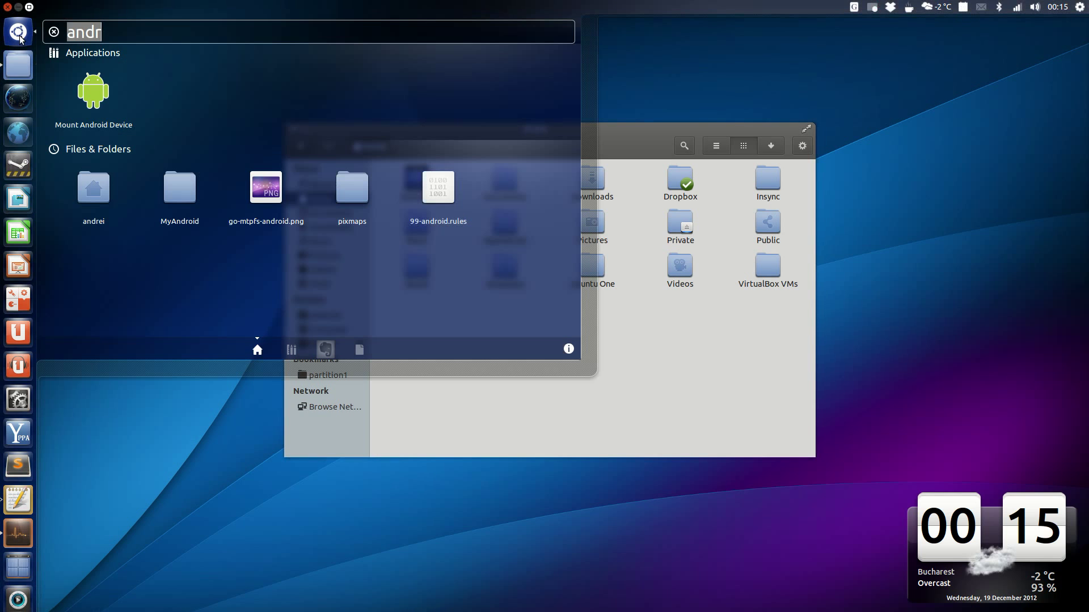
{"action": "left_click_drag", "start_coordinate": [89, 90], "coordinate": [21, 130]}
{"action": "left_click", "coordinate": [488, 401]}
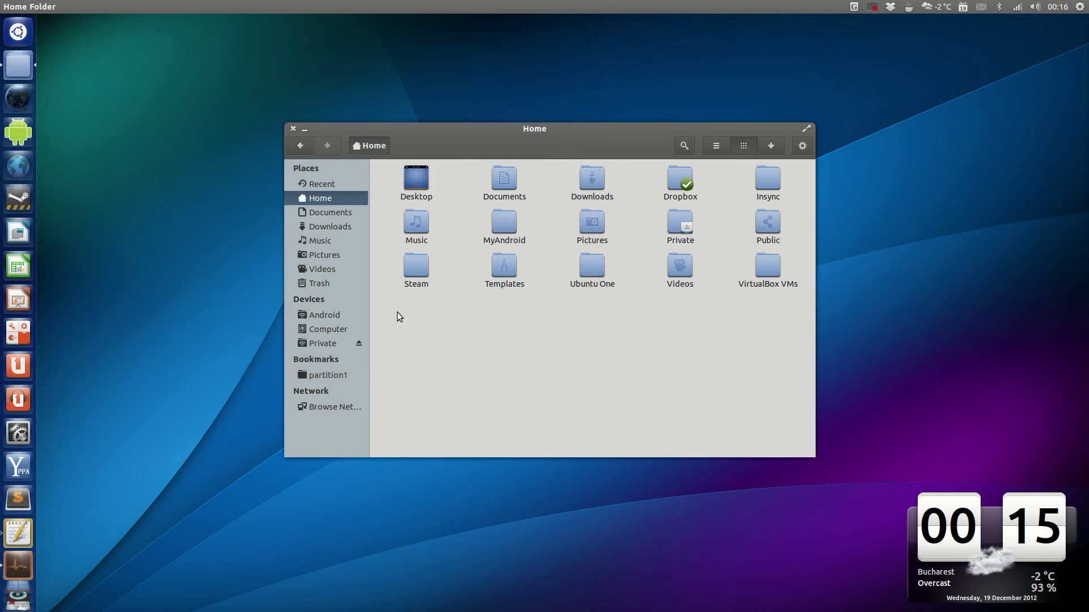
- Mount the Android device using the pinned Mount Android Device shortcut
{"action": "right_click", "coordinate": [21, 134]}
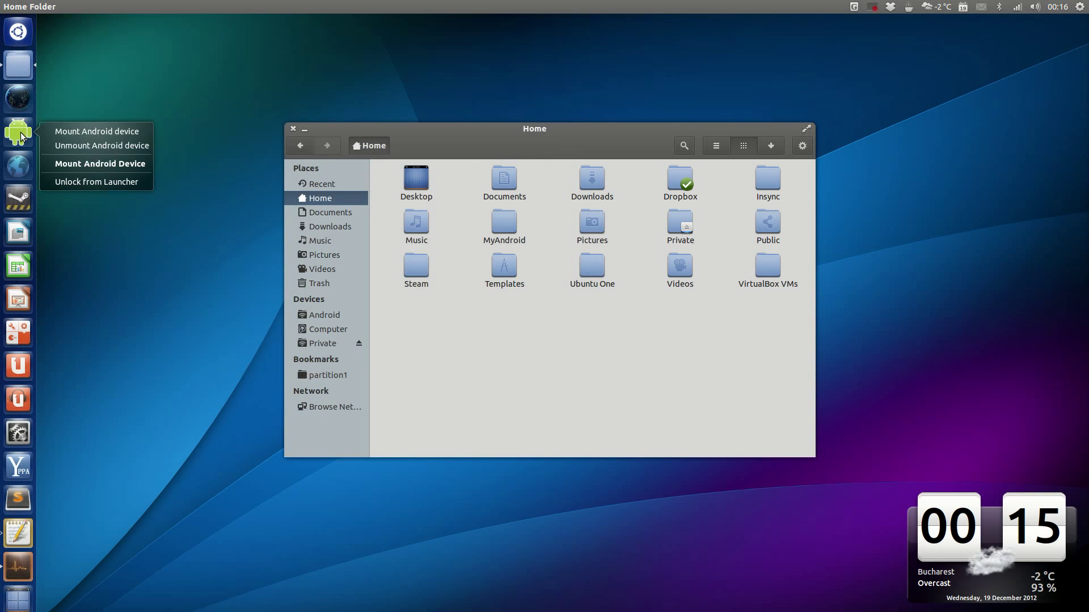
{"action": "left_click", "coordinate": [77, 133]}
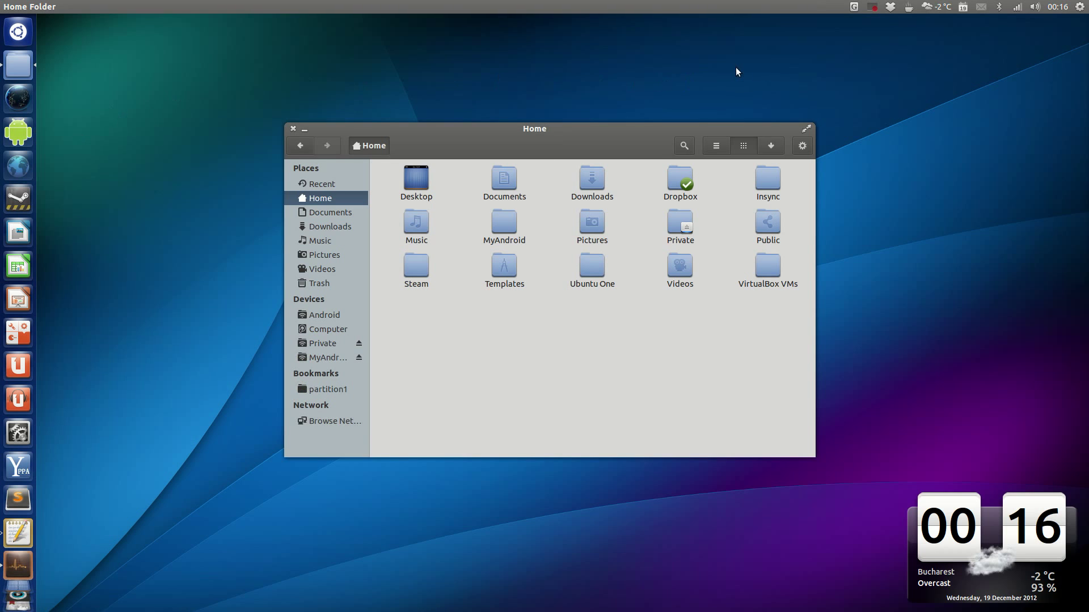
{"action": "left_click_drag", "start_coordinate": [611, 132], "coordinate": [601, 138]}
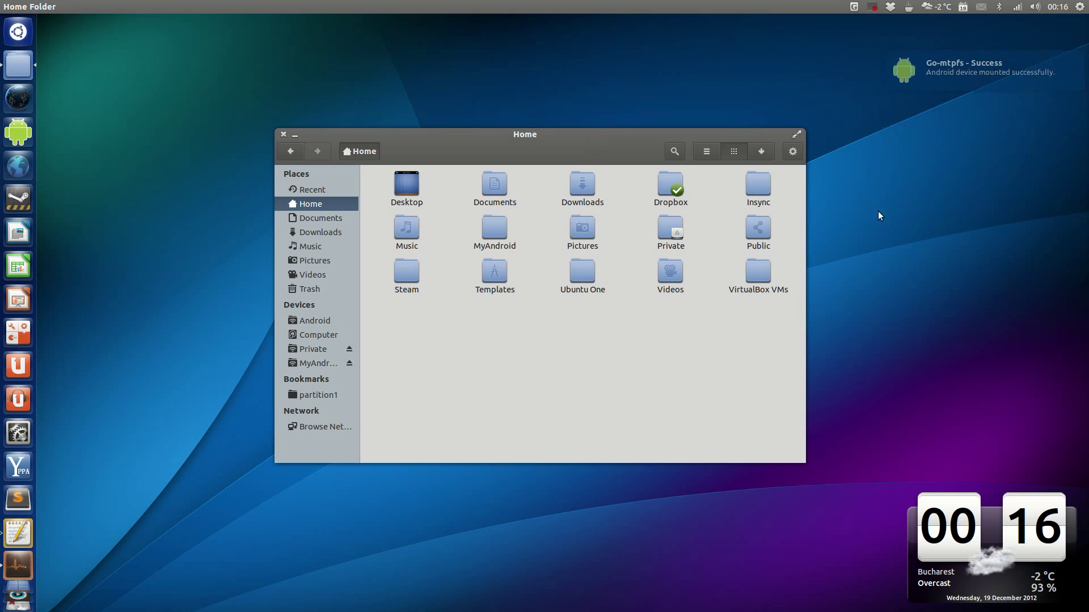
- Open the mounted MyAndroid device and browse through its Internal storage folder
{"action": "left_click", "coordinate": [300, 364]}
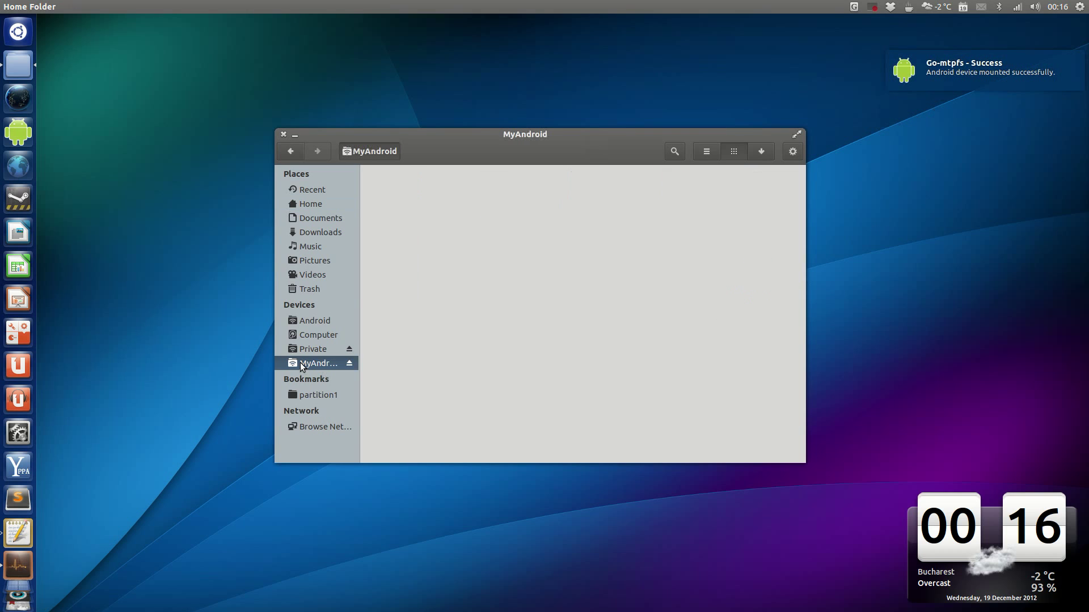
{"action": "double_click", "coordinate": [415, 185]}
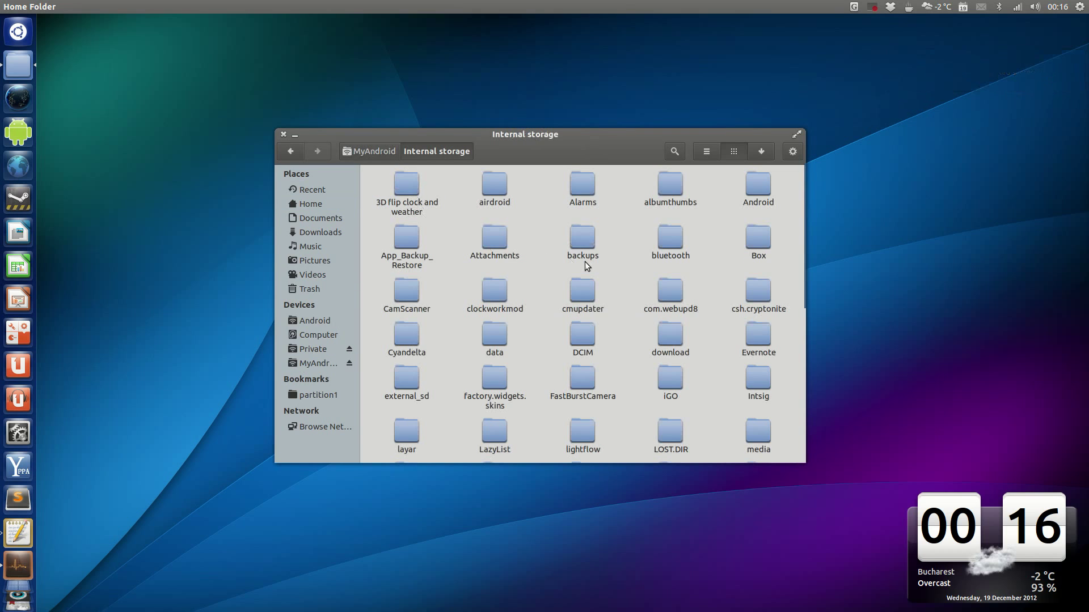
{"action": "scroll", "coordinate": [604, 243], "scroll_direction": "down", "scroll_amount": 8}
{"action": "scroll", "coordinate": [604, 242], "scroll_direction": "up", "scroll_amount": 7}
{"action": "scroll", "coordinate": [604, 243], "scroll_direction": "down", "scroll_amount": 5}
- View the Instagram, Paper Pictures and Screenshots folders inside the phone's Pictures folder
{"action": "double_click", "coordinate": [757, 264]}
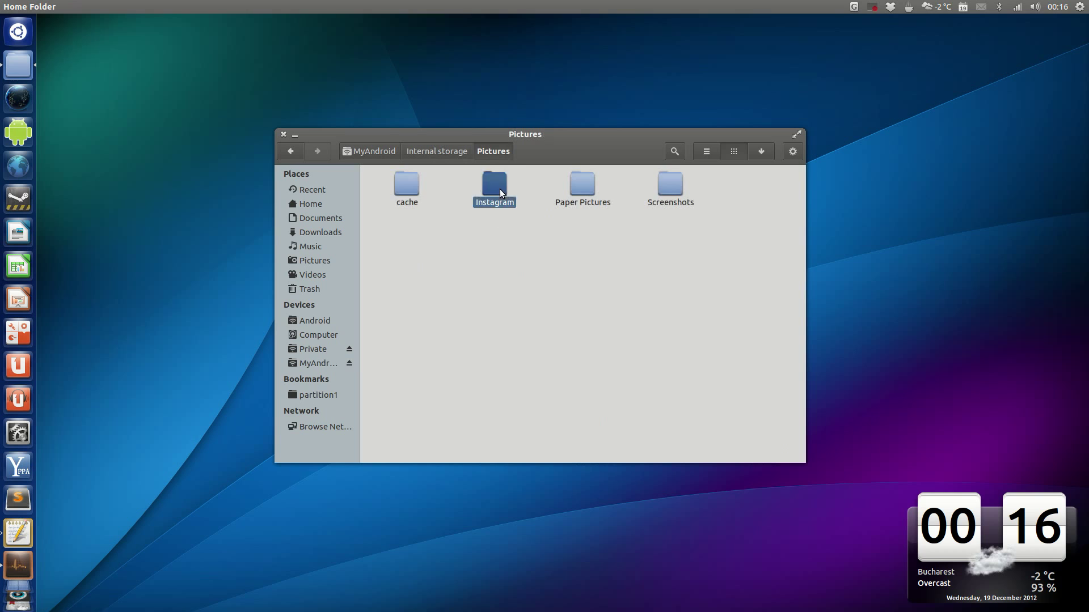
{"action": "double_click", "coordinate": [500, 191]}
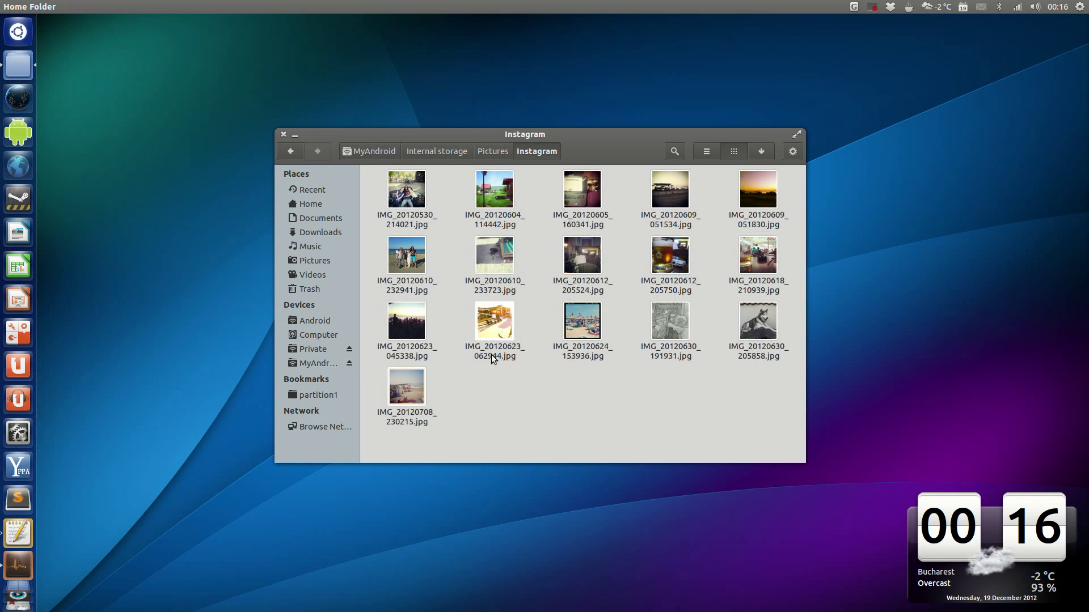
{"action": "left_click", "coordinate": [498, 158]}
{"action": "double_click", "coordinate": [578, 186]}
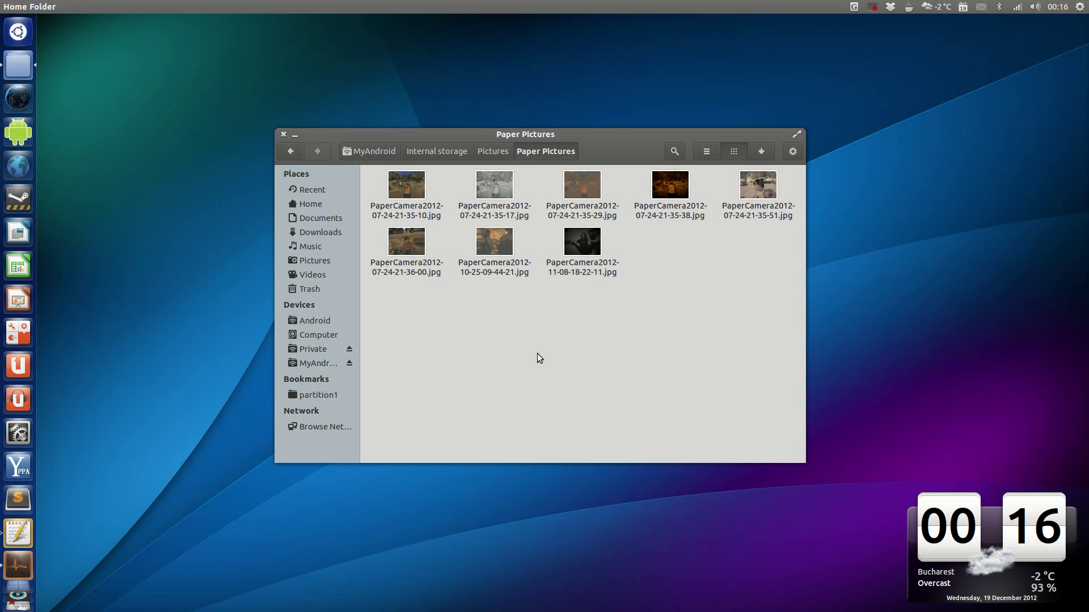
{"action": "left_click", "coordinate": [482, 157]}
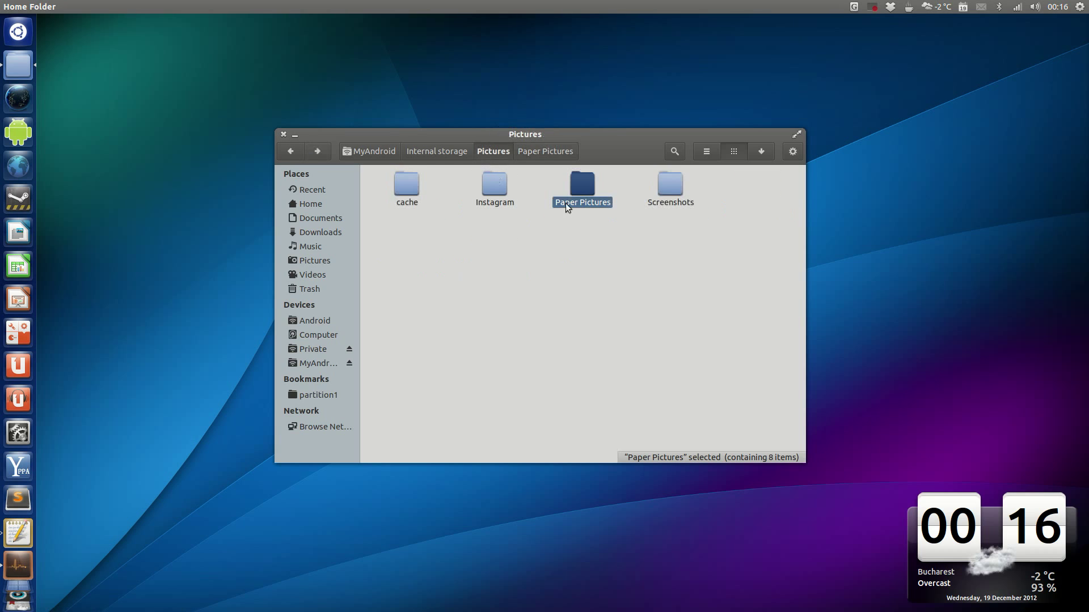
{"action": "double_click", "coordinate": [661, 193]}
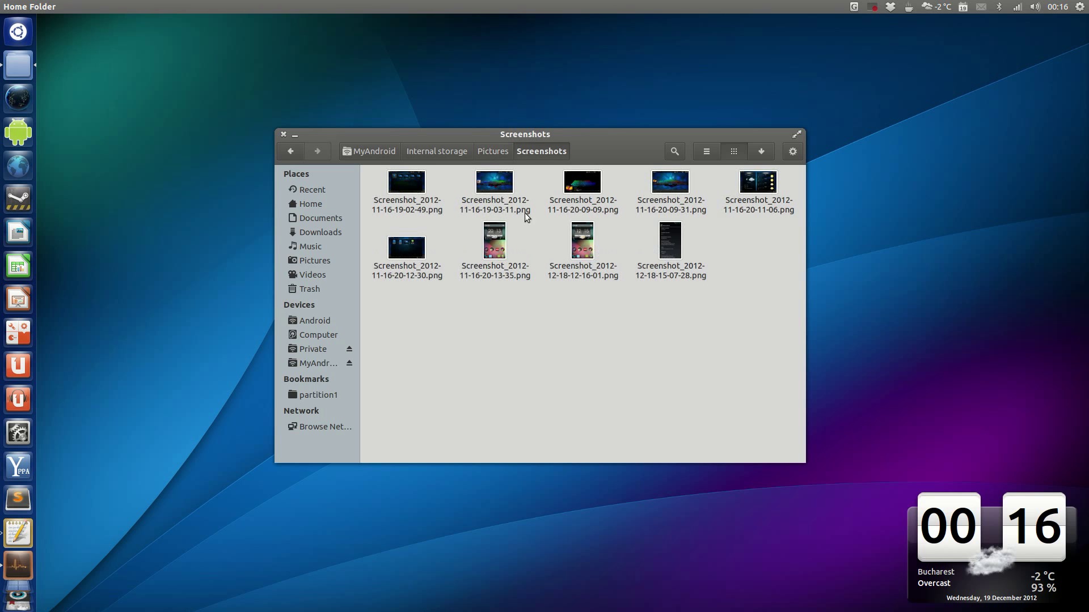
- Return to Internal storage and copy the file cm-9.1.0-galaxys2.zip
{"action": "left_click", "coordinate": [453, 150]}
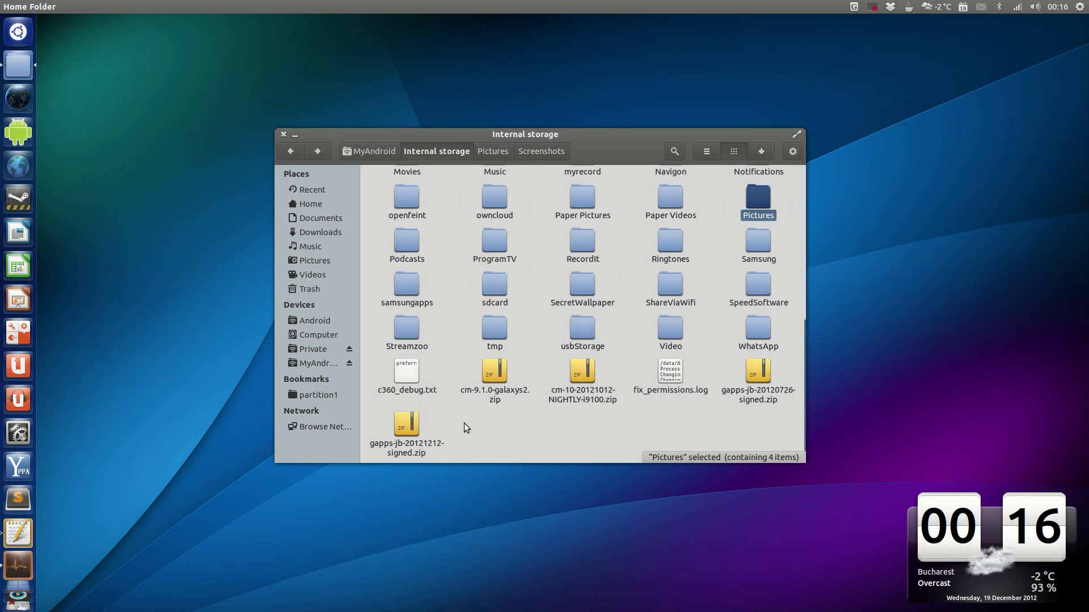
{"action": "left_click", "coordinate": [464, 425]}
{"action": "left_click", "coordinate": [489, 388]}
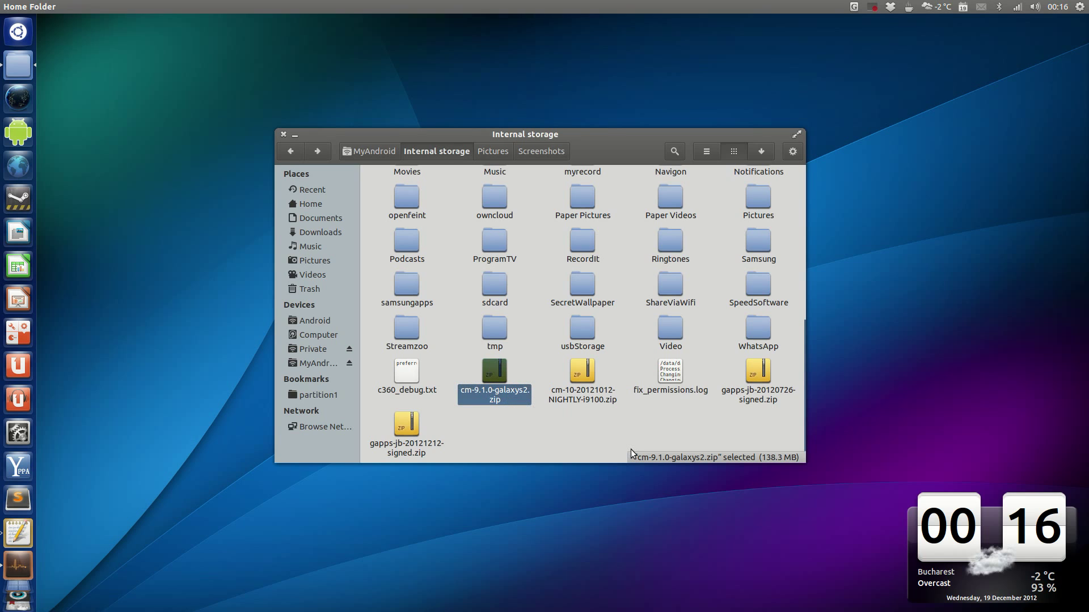
{"action": "right_click", "coordinate": [499, 386]}
{"action": "left_click", "coordinate": [531, 453]}
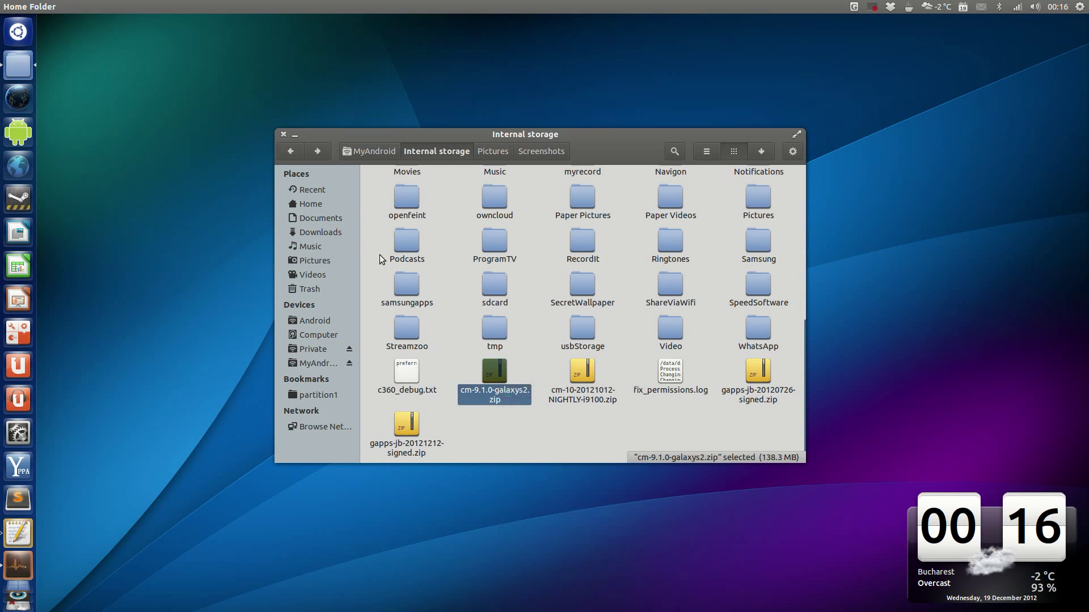
- Open the Home folder in a new tab and paste the copied cm-9.1.0-galaxys2.zip file there
{"action": "middle_click", "coordinate": [321, 204]}
{"action": "left_click", "coordinate": [649, 169]}
{"action": "right_click", "coordinate": [515, 370]}
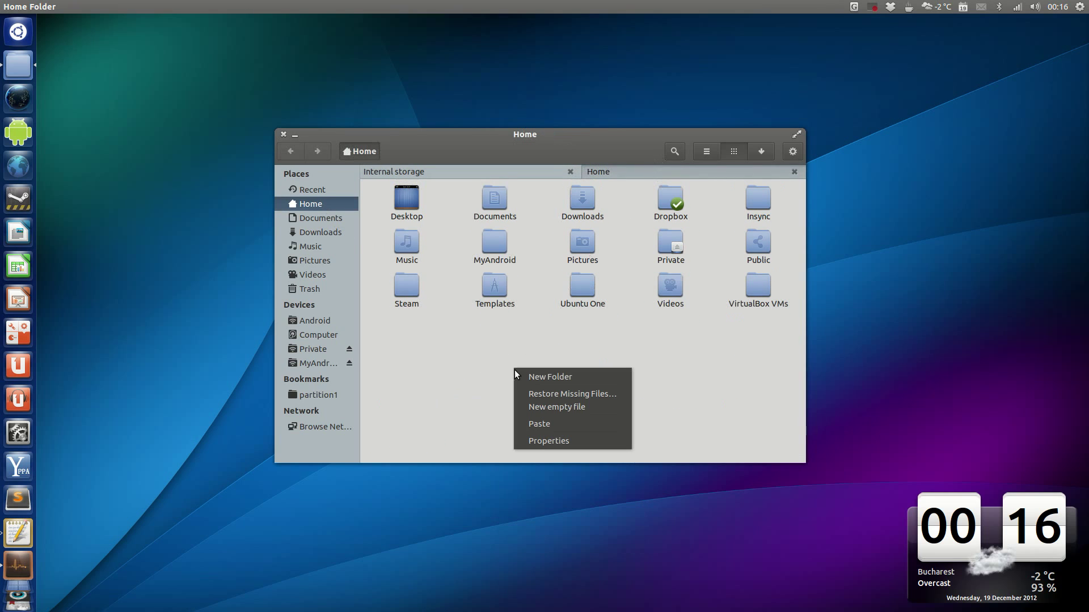
{"action": "left_click", "coordinate": [545, 418]}
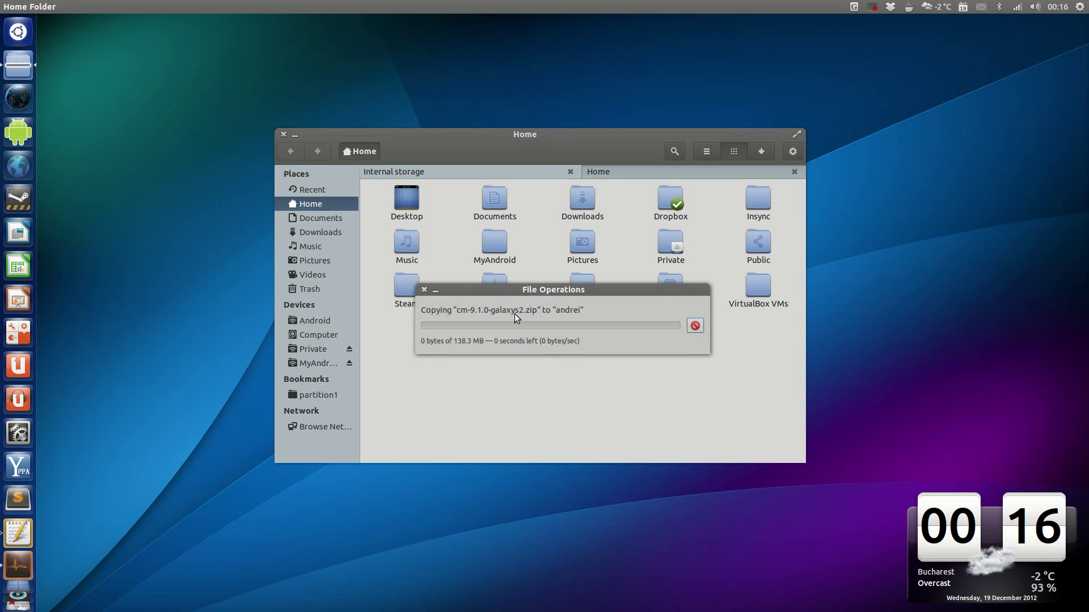
{"action": "left_click_drag", "start_coordinate": [516, 287], "coordinate": [472, 52]}
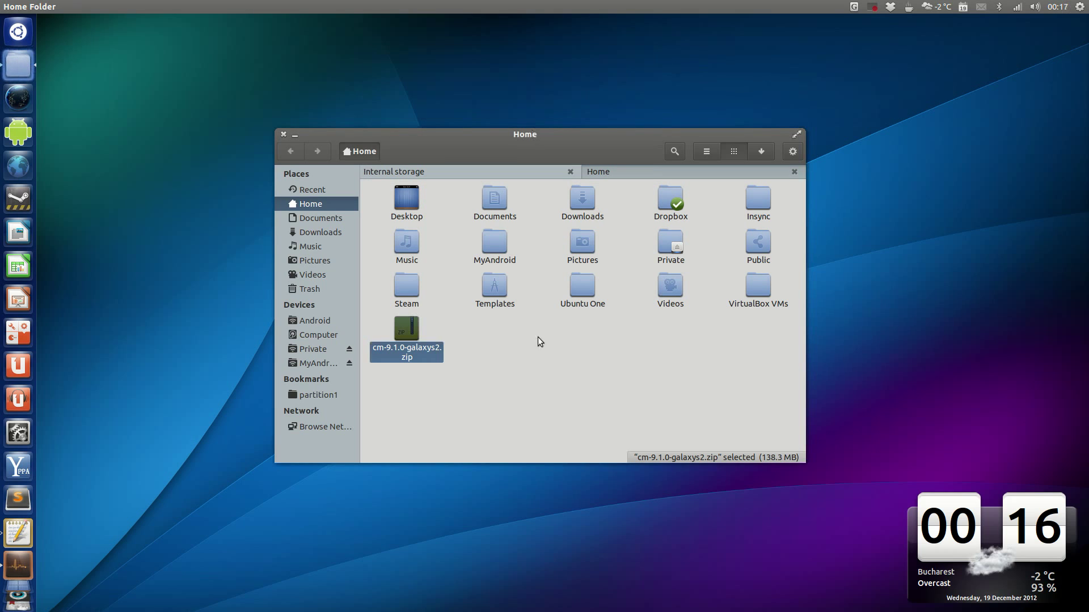
{"action": "left_click", "coordinate": [544, 405]}
{"action": "mouse_move", "coordinate": [524, 139]}
{"action": "left_mouse_down"}
{"action": "mouse_move", "coordinate": [489, 140]}
{"action": "mouse_move", "coordinate": [527, 142]}
{"action": "left_mouse_up"}
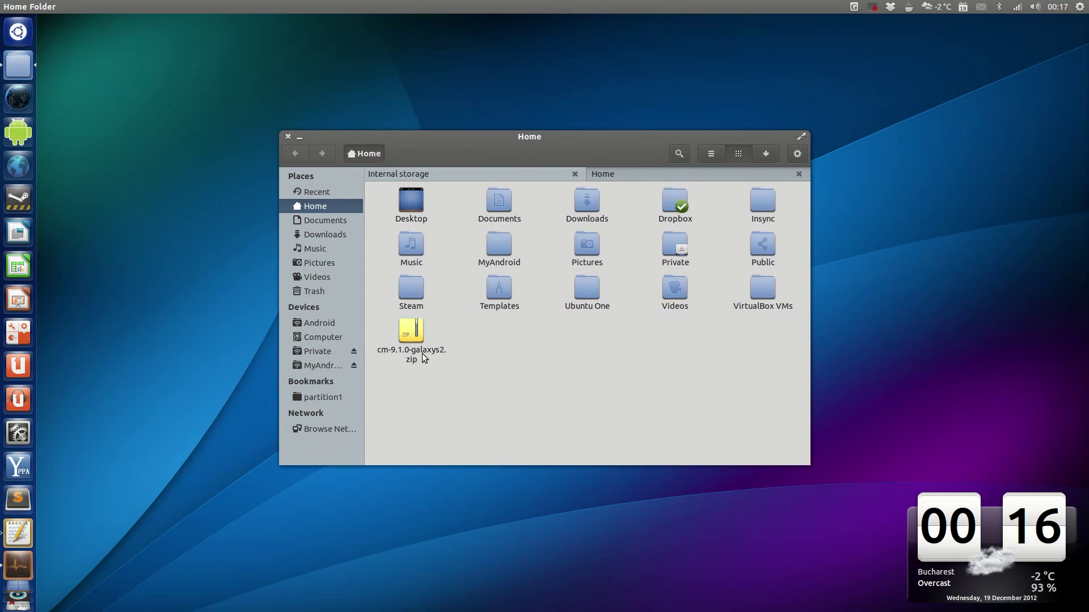
- Look through the phone's Internal storage tab again and switch that tab to the Home folder
{"action": "left_click", "coordinate": [503, 171]}
{"action": "scroll", "coordinate": [555, 406], "scroll_direction": "up", "scroll_amount": 8}
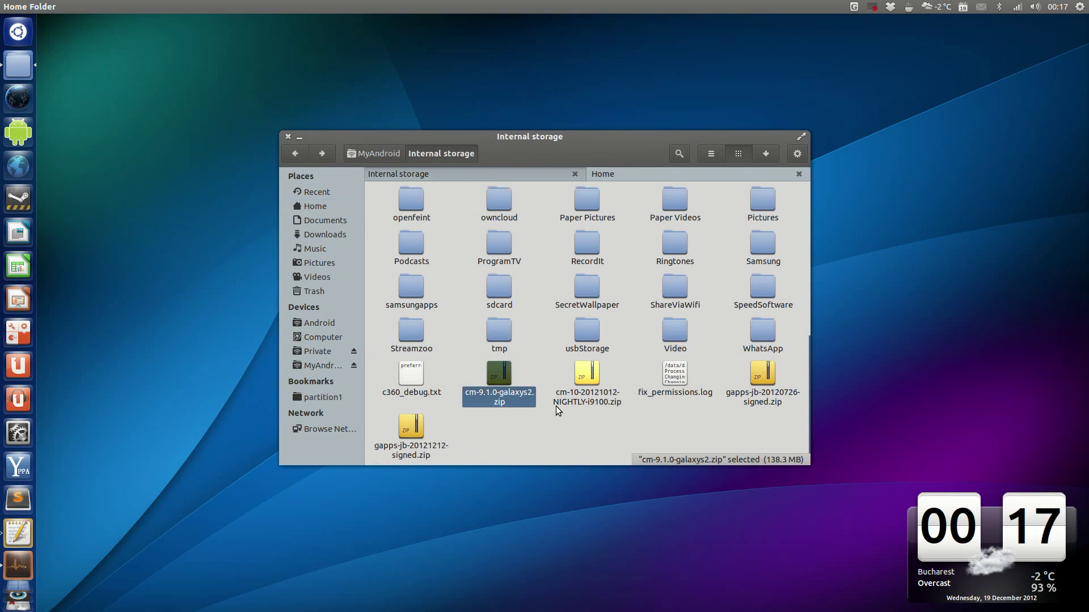
{"action": "left_click", "coordinate": [470, 260]}
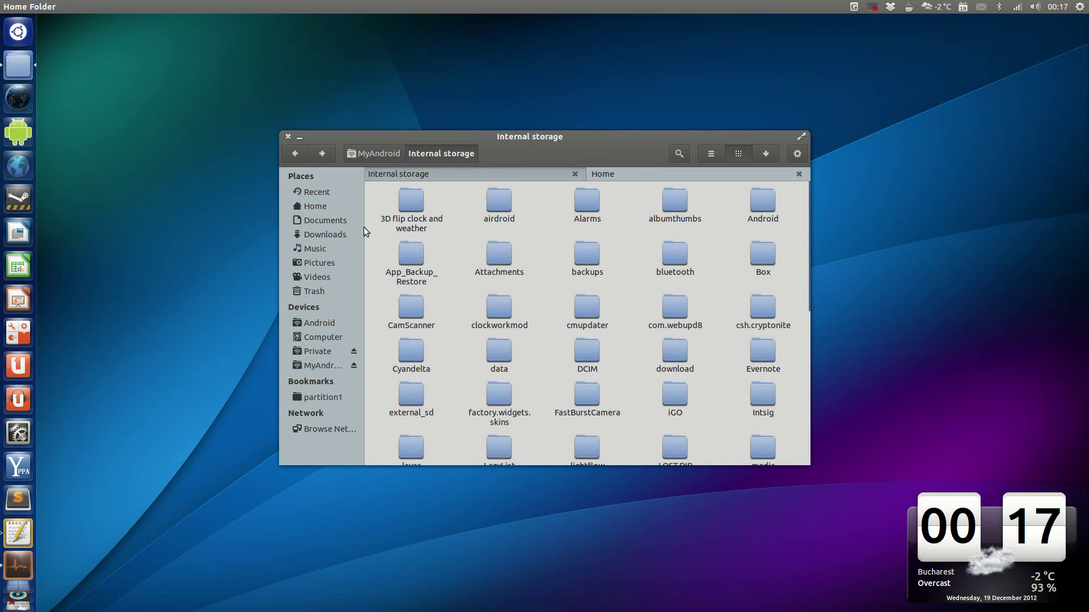
{"action": "left_click", "coordinate": [326, 205]}
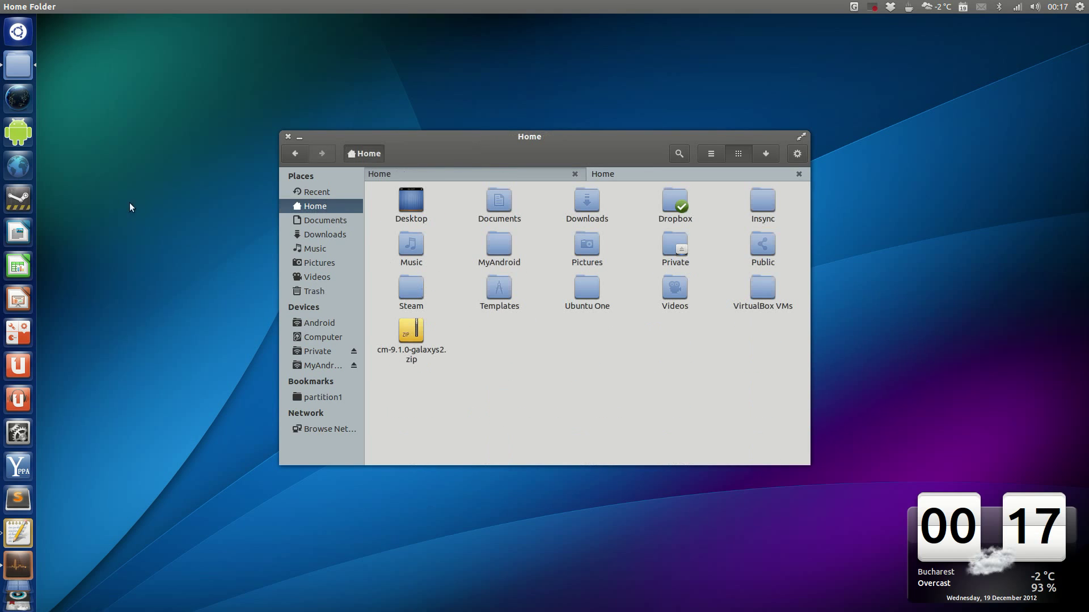
- Unmount the Android device with the pinned shortcut's unmount option, running the unmount a second time
{"action": "right_click", "coordinate": [17, 135]}
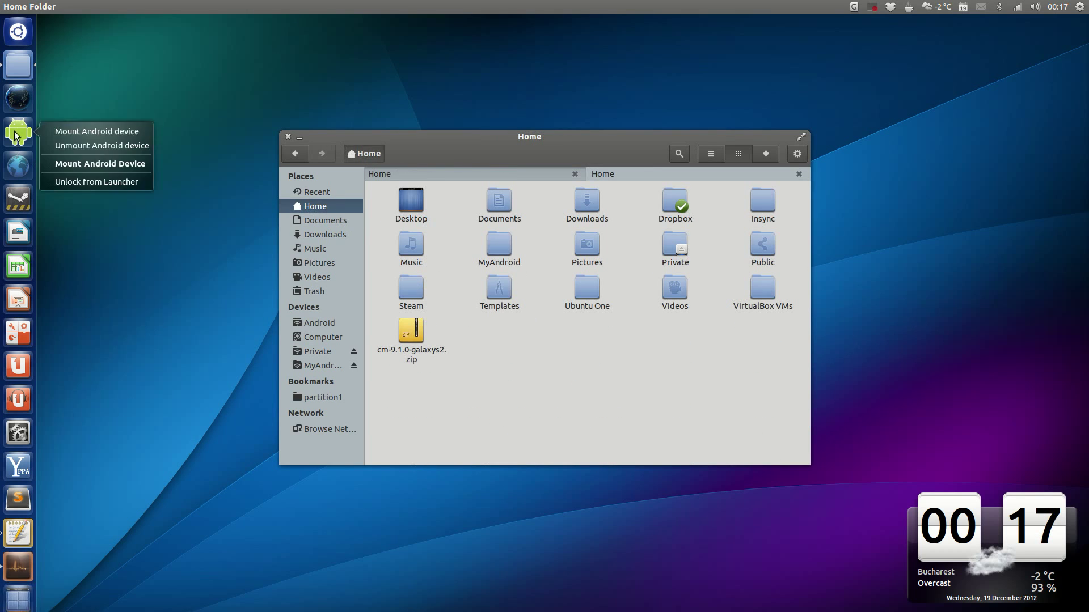
{"action": "left_click", "coordinate": [71, 146]}
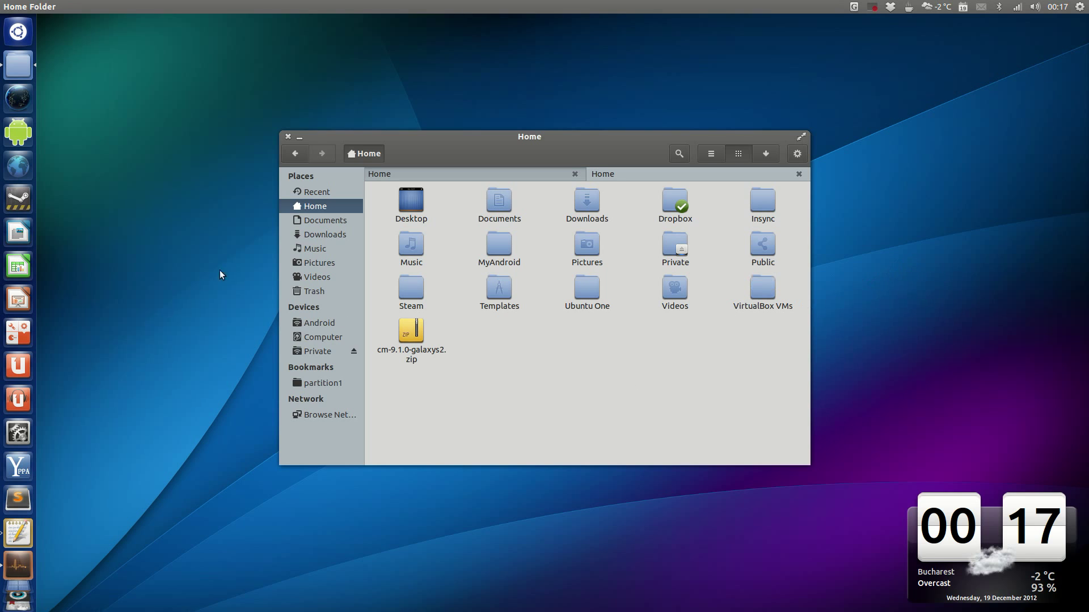
{"action": "right_click", "coordinate": [25, 138]}
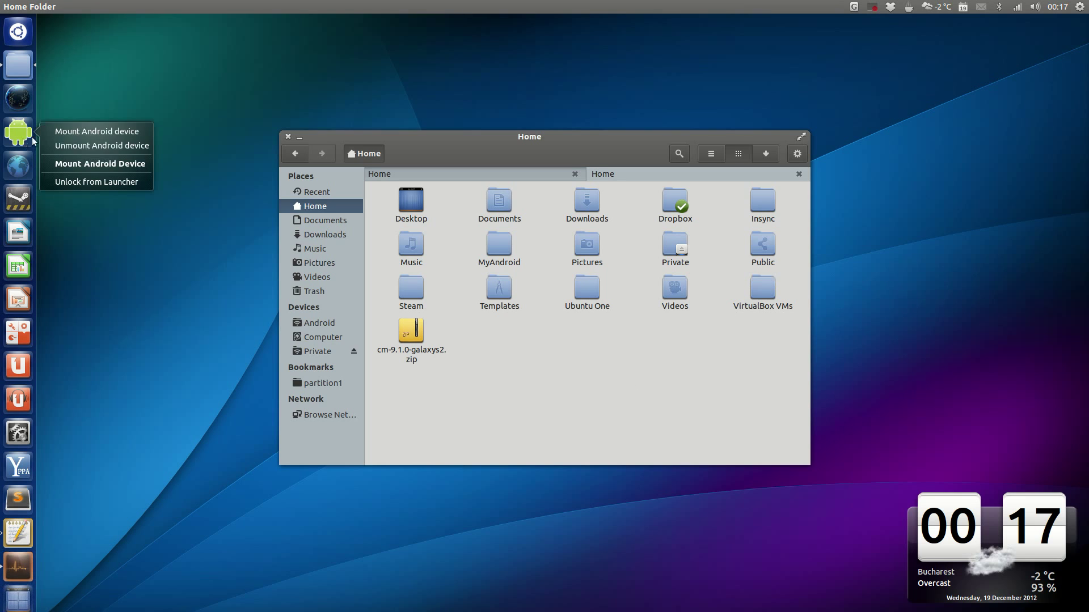
{"action": "left_click", "coordinate": [89, 149]}
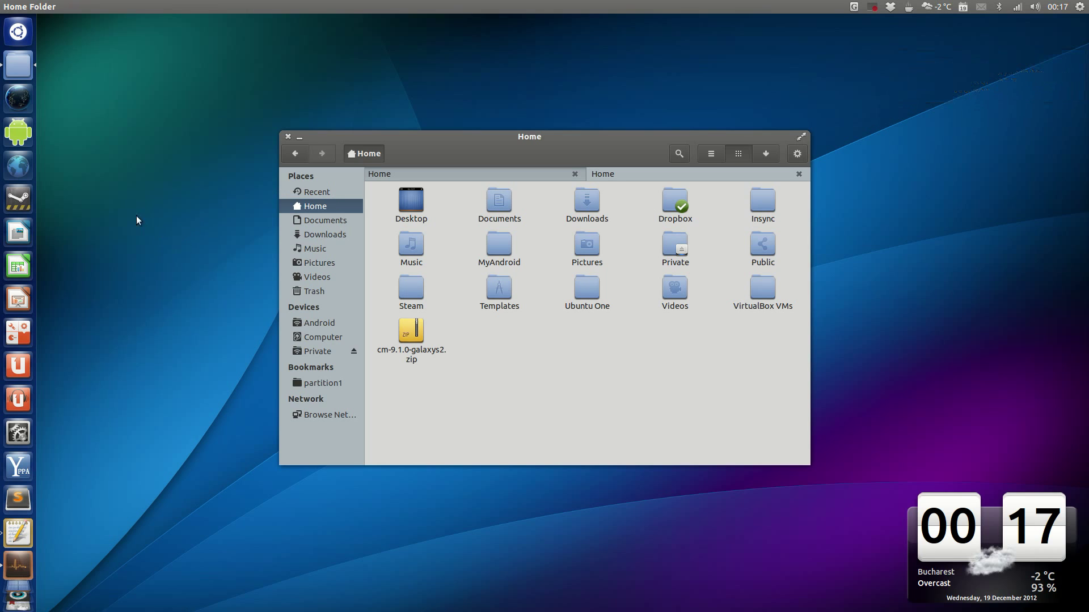
- Mount the Android device again and open MyAndroid in the file manager
{"action": "right_click", "coordinate": [30, 145]}
{"action": "left_click", "coordinate": [52, 134]}
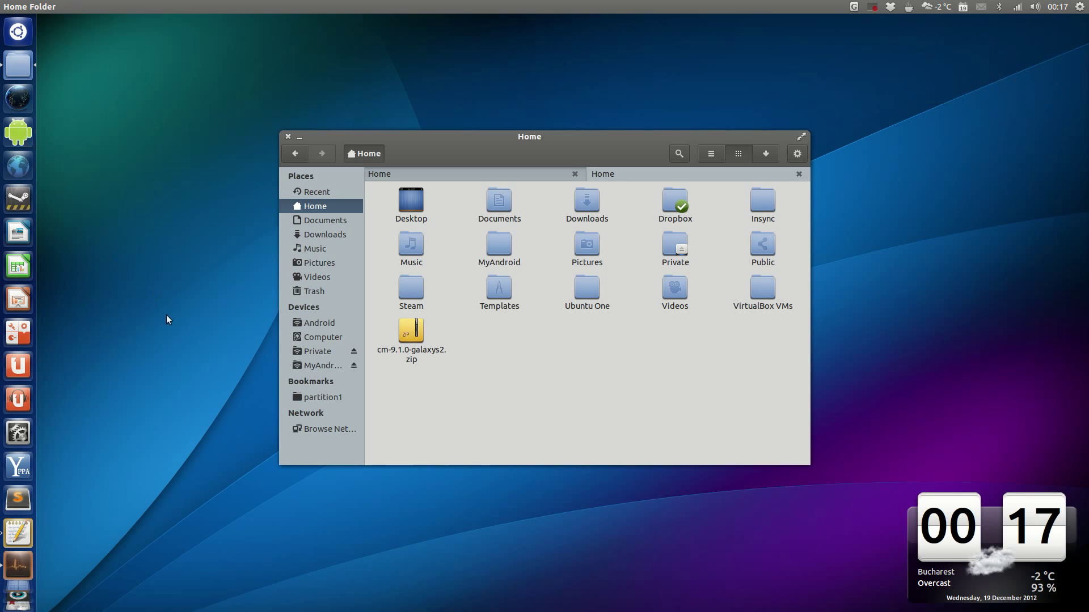
{"action": "left_click", "coordinate": [318, 369]}
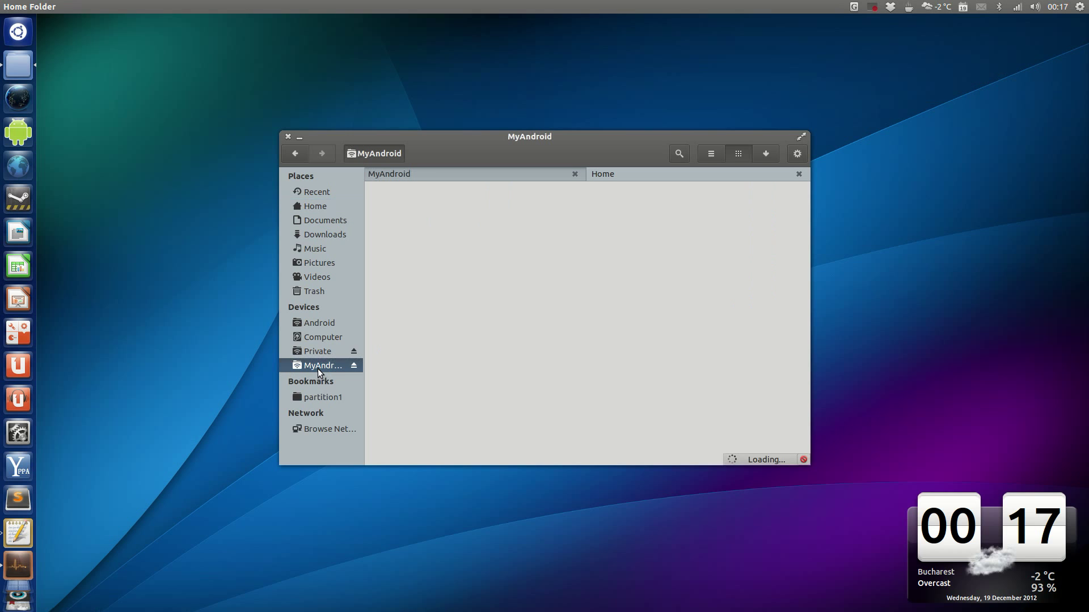
- Open the phone's Internal storage folder, close the Home tab and look through the folder's contents
{"action": "double_click", "coordinate": [401, 209]}
{"action": "scroll", "coordinate": [479, 373], "scroll_direction": "down", "scroll_amount": 5}
{"action": "scroll", "coordinate": [479, 372], "scroll_direction": "up", "scroll_amount": 10}
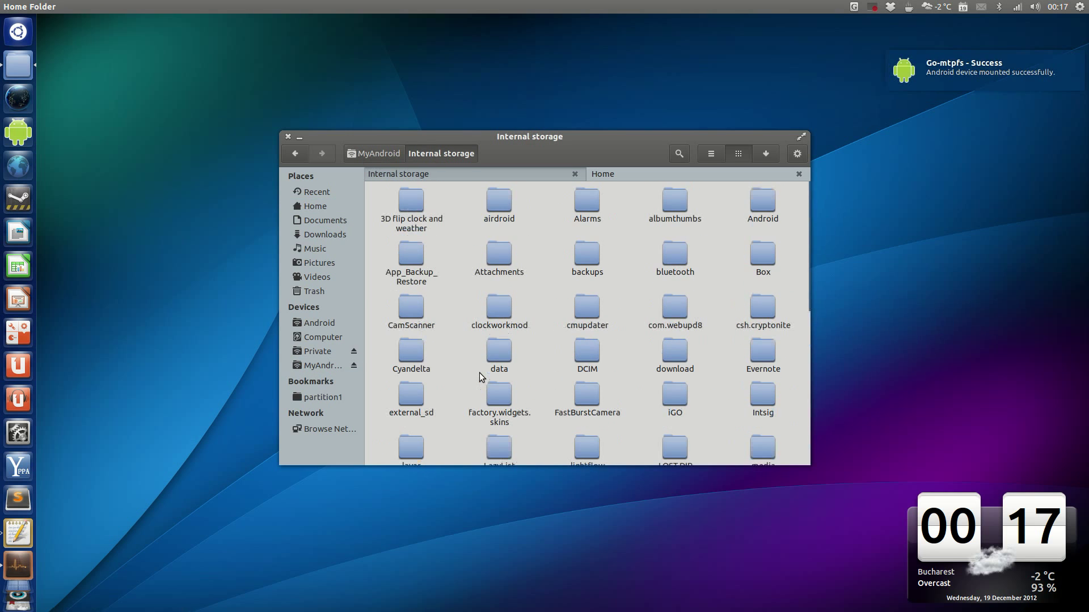
{"action": "left_click", "coordinate": [800, 174]}
{"action": "scroll", "coordinate": [561, 320], "scroll_direction": "down", "scroll_amount": 5}
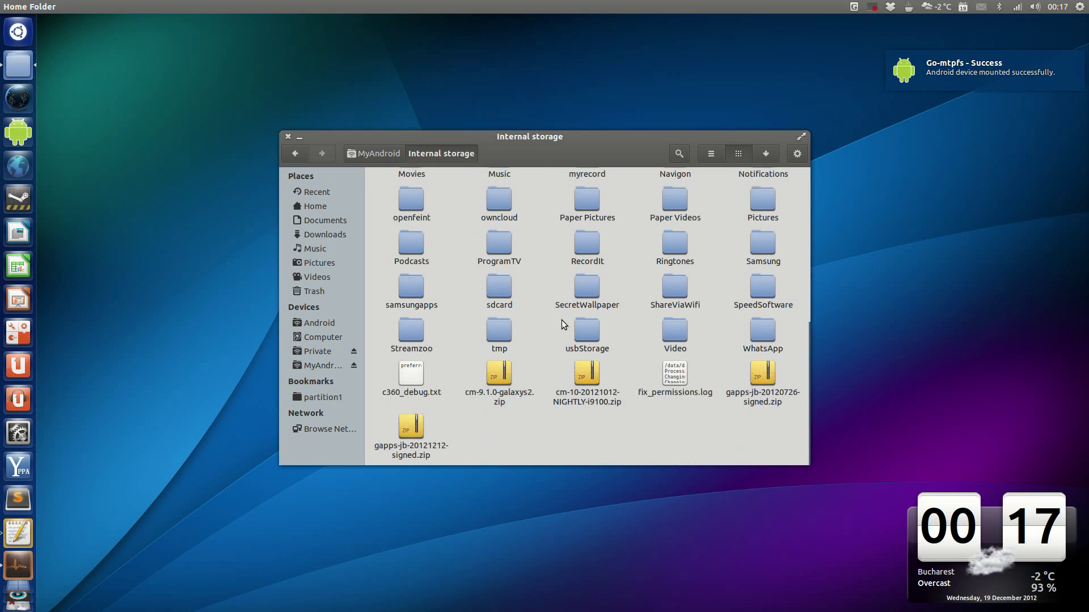
{"action": "scroll", "coordinate": [562, 320], "scroll_direction": "up", "scroll_amount": 5}
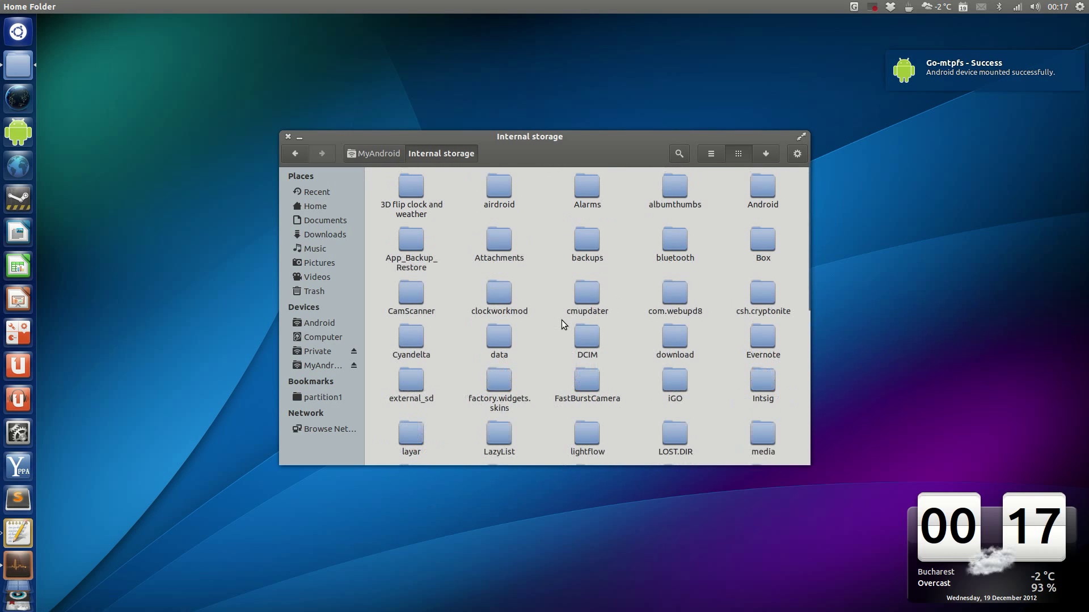
{"action": "right_click", "coordinate": [26, 133]}
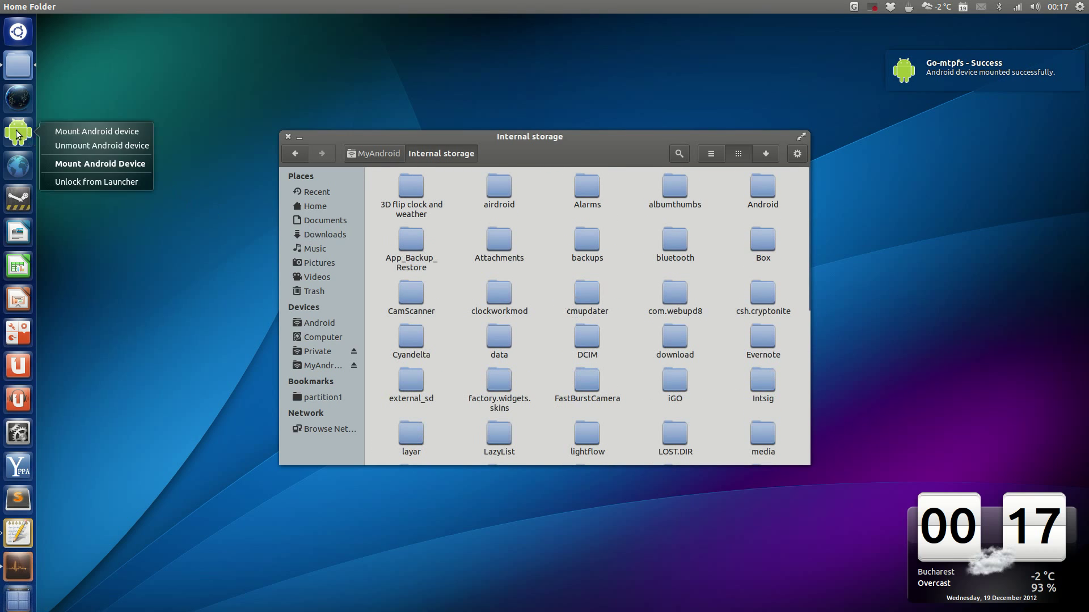
{"action": "left_click", "coordinate": [68, 131]}
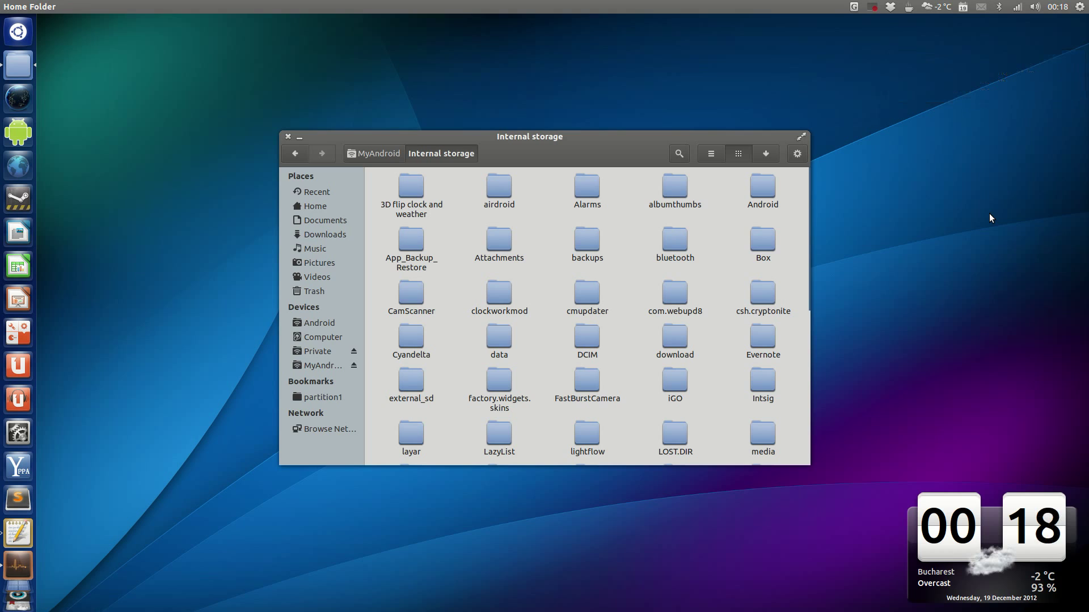
- Unmount the Android device with the pinned shortcut's unmount option and switch the file manager to the Home folder
{"action": "right_click", "coordinate": [22, 135]}
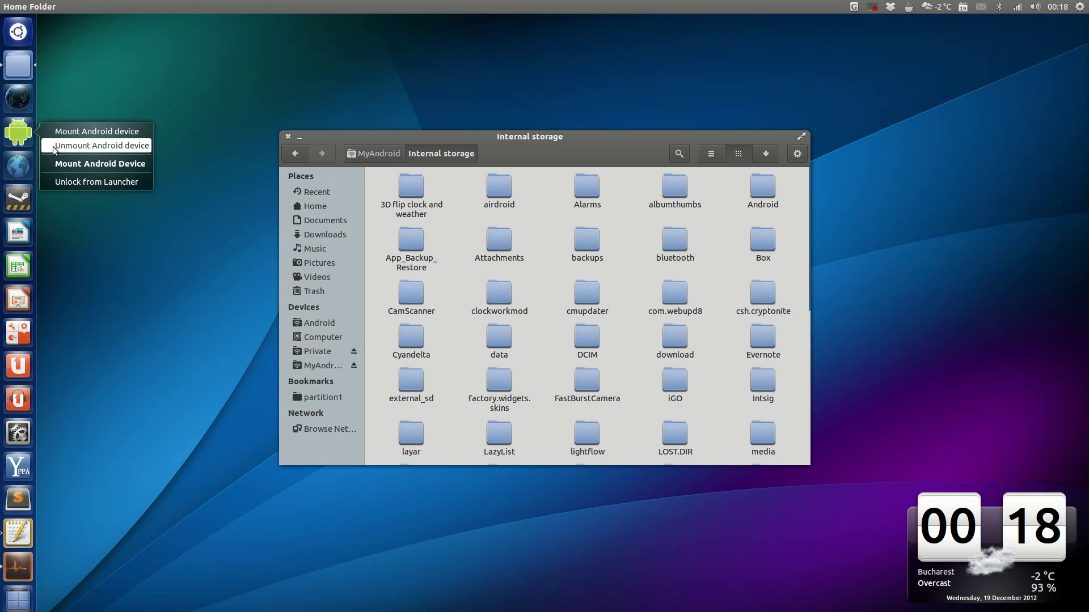
{"action": "left_click", "coordinate": [53, 146]}
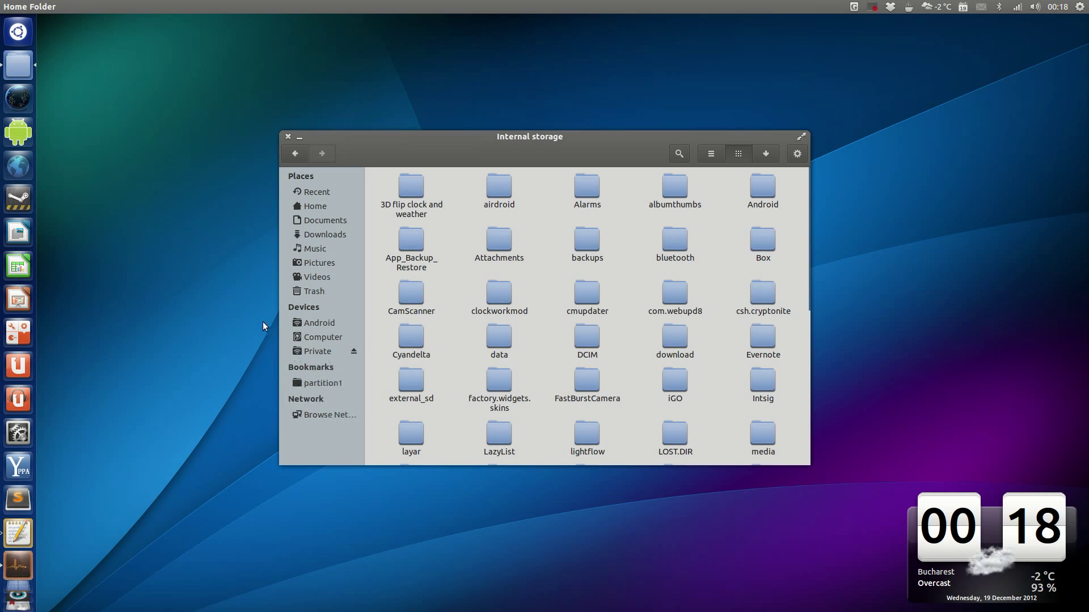
{"action": "left_click", "coordinate": [335, 209]}
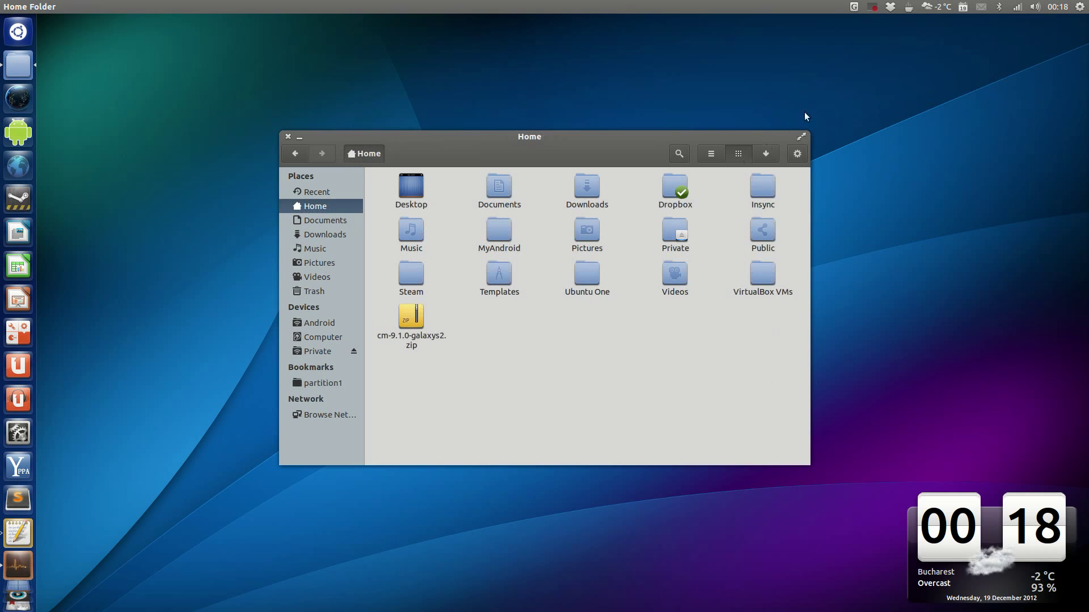
{"action": "left_click", "coordinate": [872, 8]}
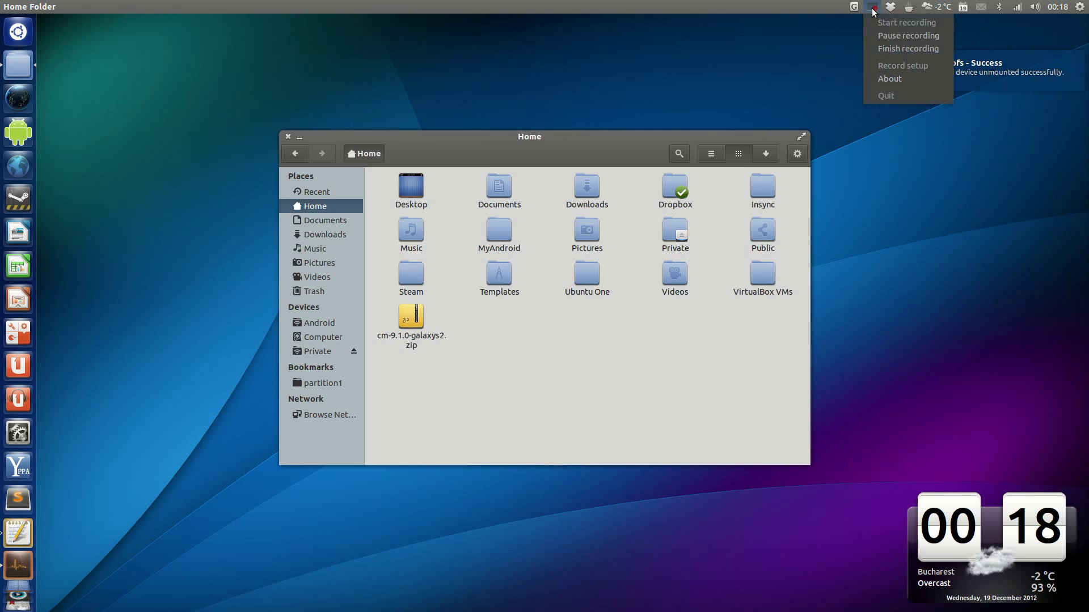